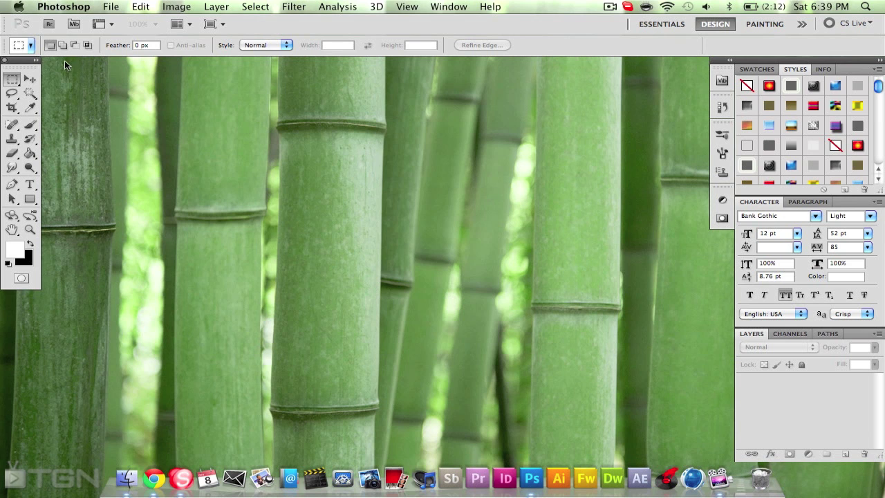
# - Open Blonde Woman.jpg by searching 'Blonde' in the Open dialog
pyautogui.click(109, 6)
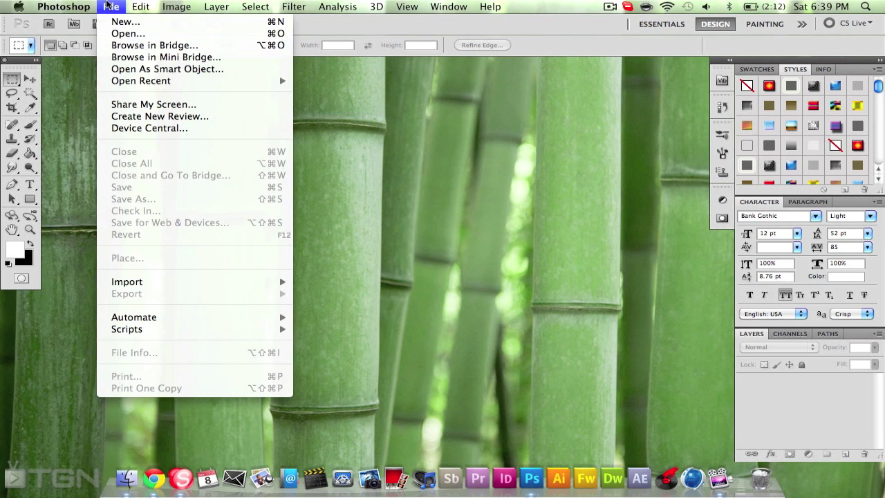
pyautogui.click(130, 34)
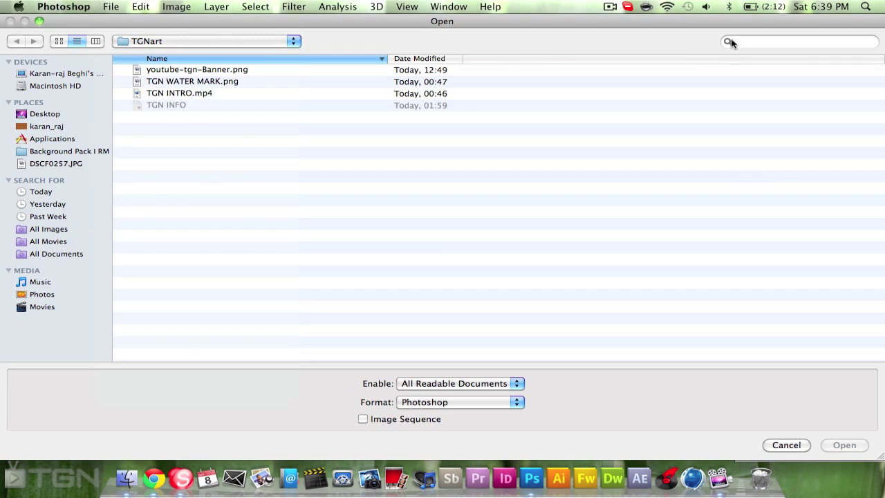
pyautogui.click(733, 42)
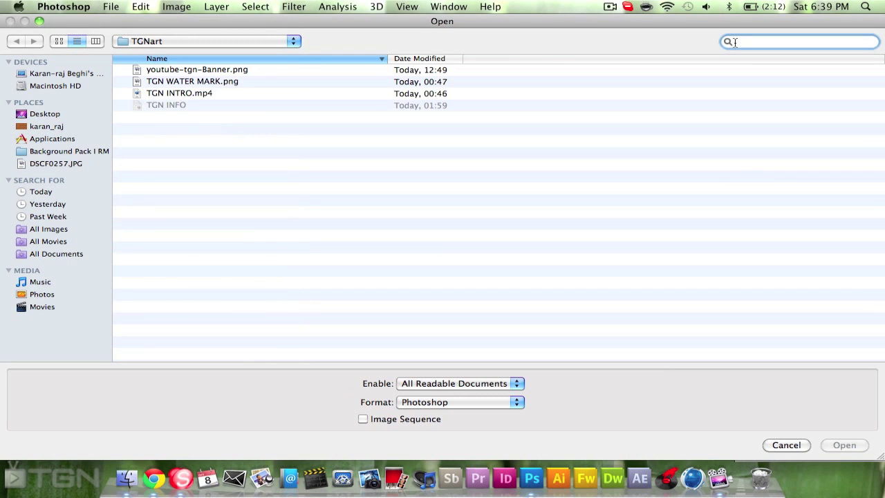
pyautogui.write('Blonde')
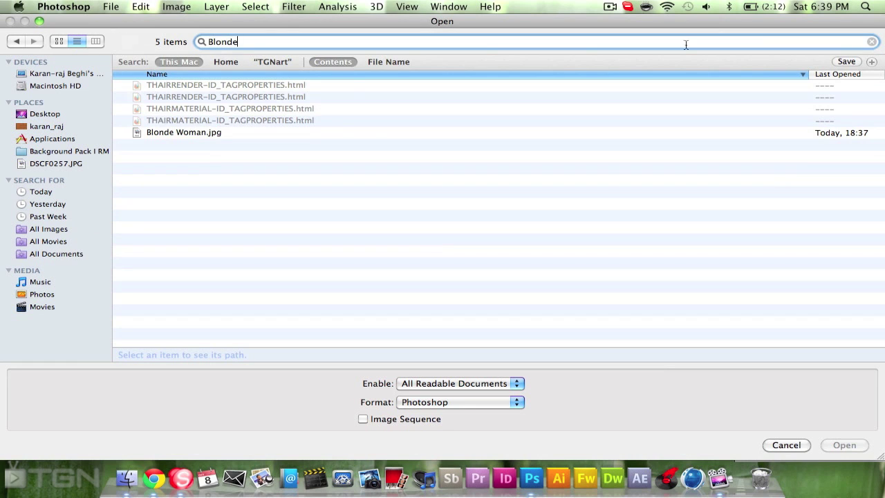
pyautogui.doubleClick(196, 132)
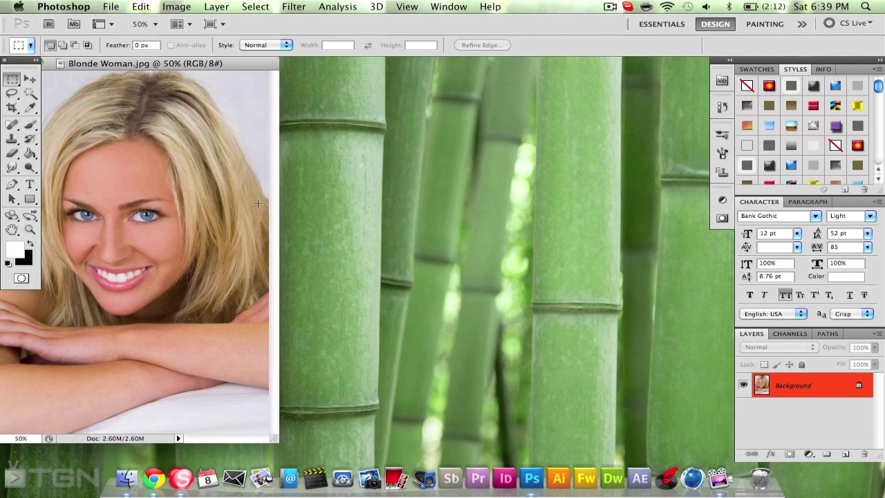
# - Move and enlarge the document window so the whole photo is visible
pyautogui.moveTo(156, 63); pyautogui.dragTo(259, 68)
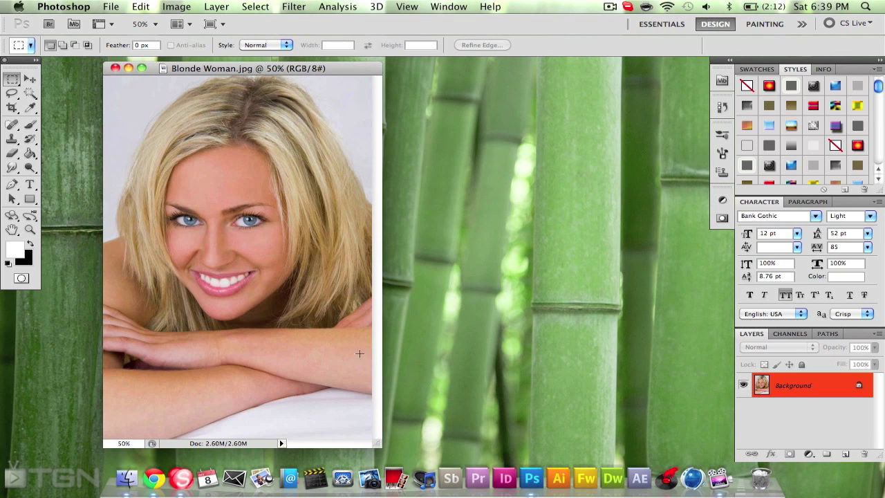
pyautogui.moveTo(377, 443); pyautogui.dragTo(511, 462)
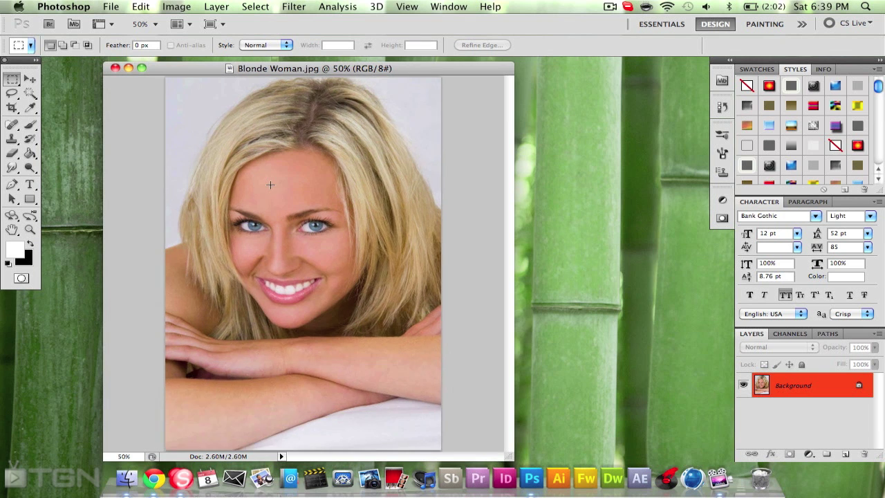
pyautogui.scroll(3, 283, 194)
pyautogui.scroll(2, 271, 185)
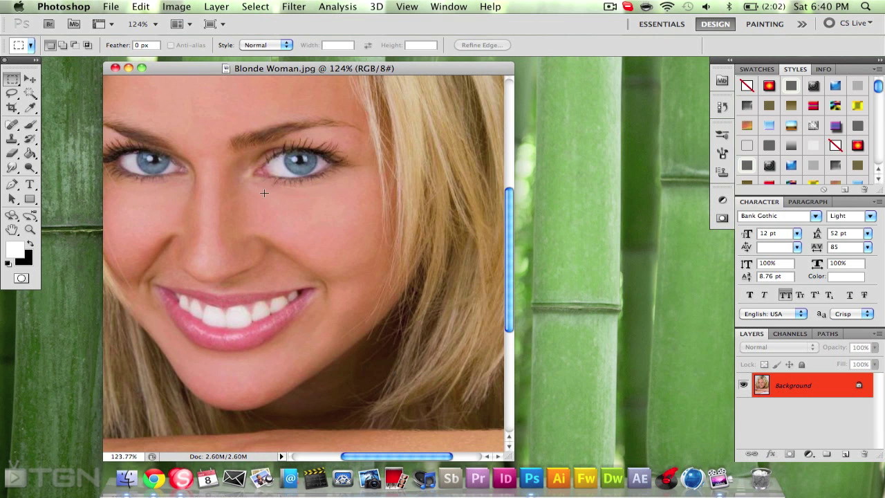
pyautogui.scroll(-5, 264, 193)
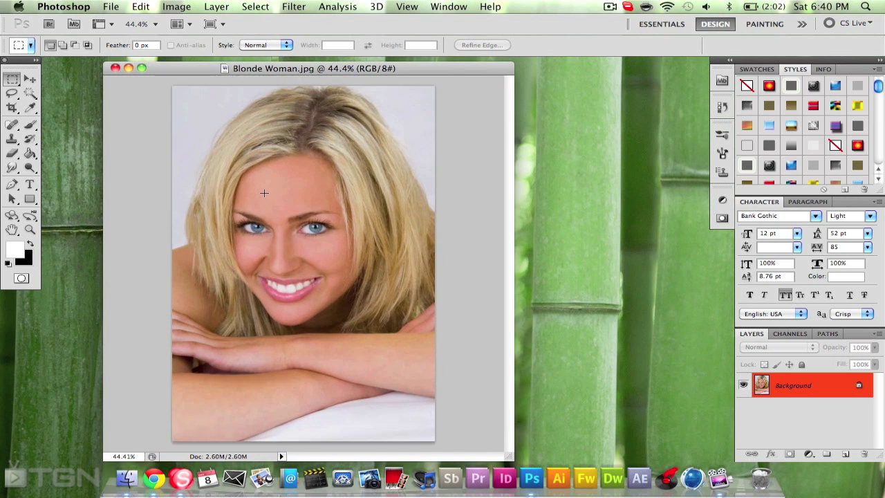
pyautogui.scroll(2, 263, 193)
pyautogui.scroll(-2, 264, 193)
pyautogui.scroll(2, 264, 193)
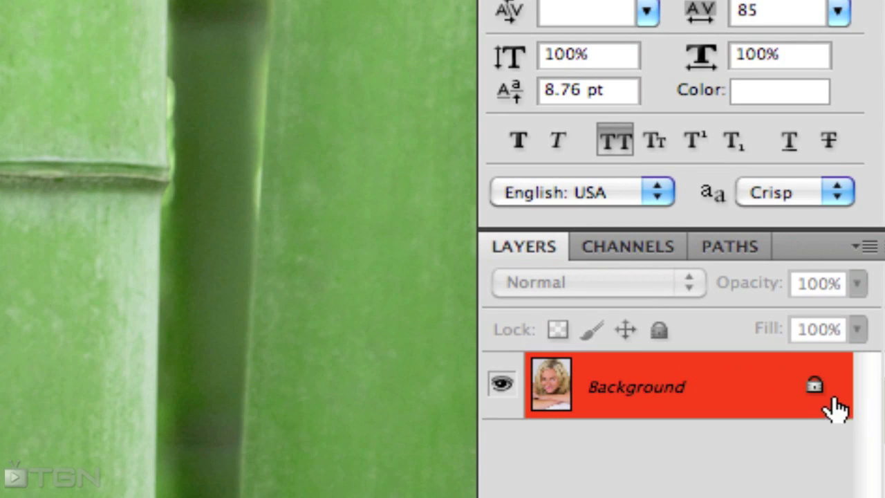
# - Unlock the Background layer and name it 'Main image'
pyautogui.doubleClick(815, 387)
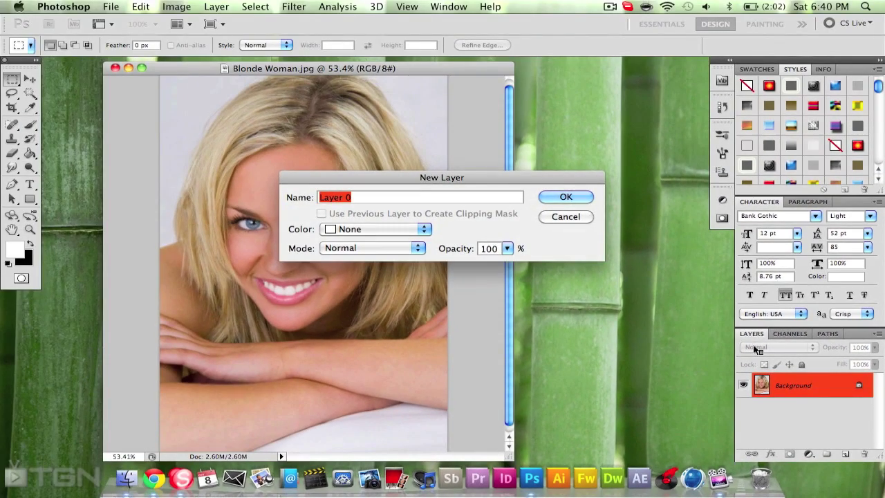
pyautogui.press('BackSpace')
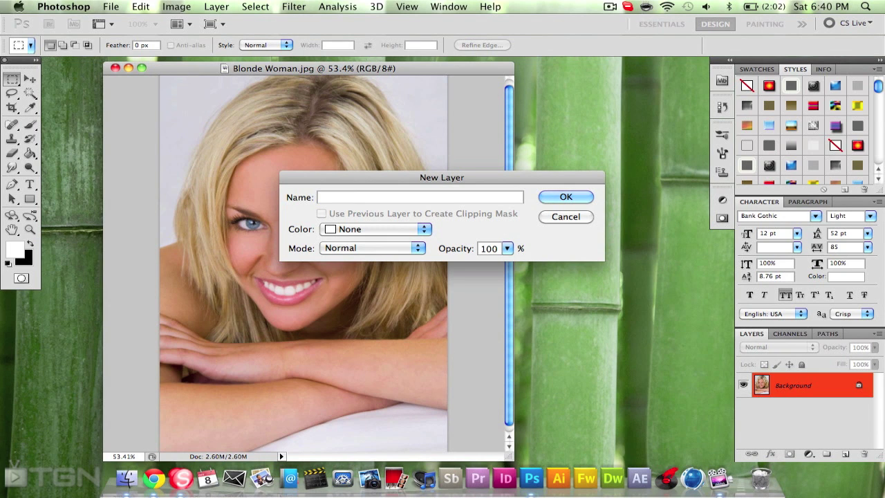
pyautogui.write('Main image')
pyautogui.click(579, 195)
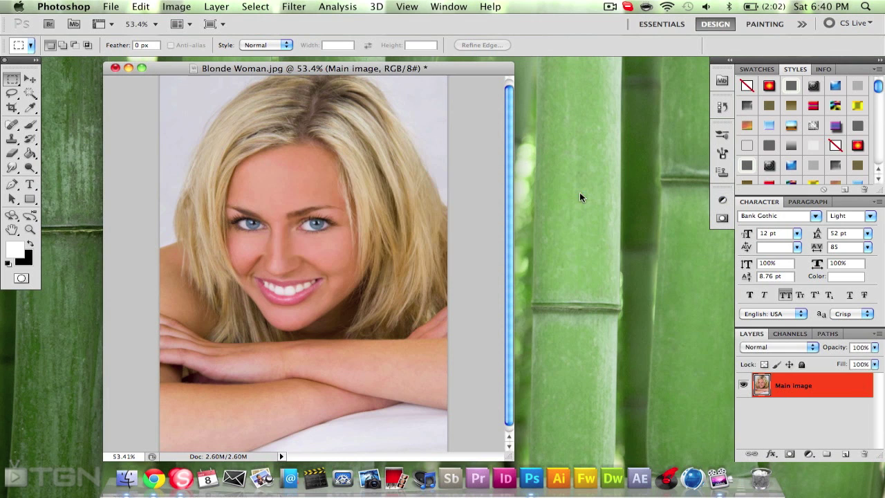
# - Duplicate the Main image layer to create Main image copy
pyautogui.rightClick(837, 390)
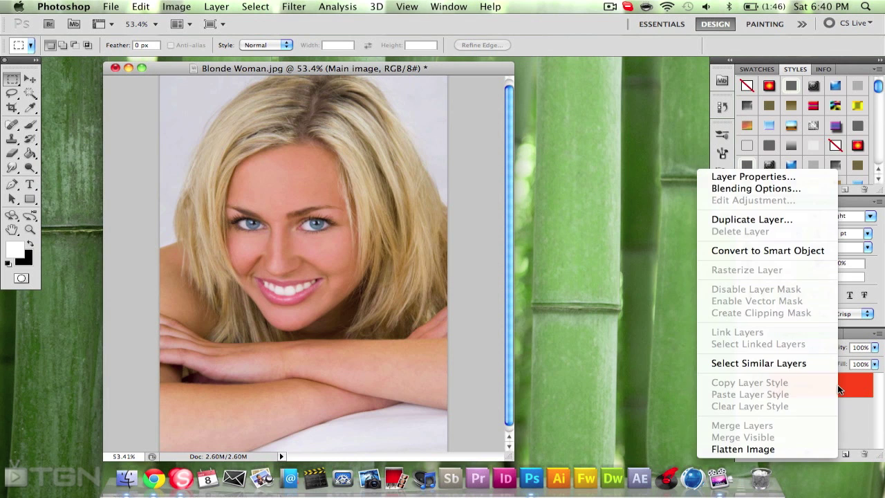
pyautogui.click(789, 221)
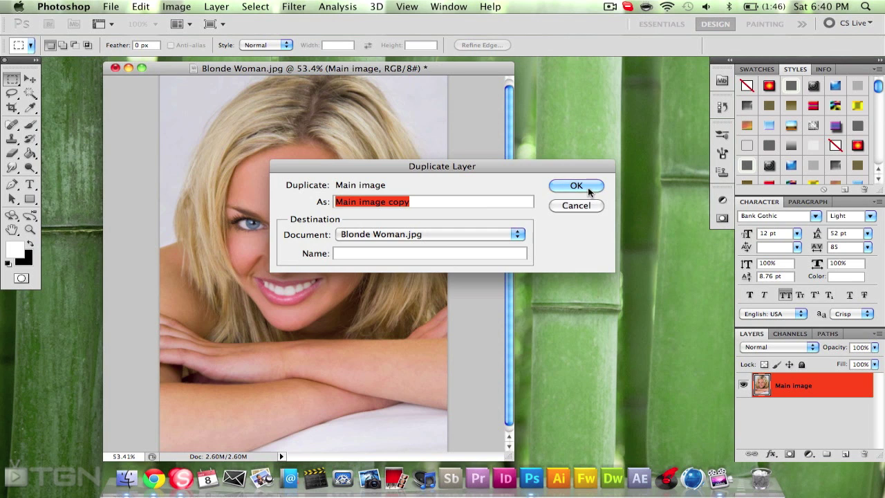
pyautogui.click(576, 187)
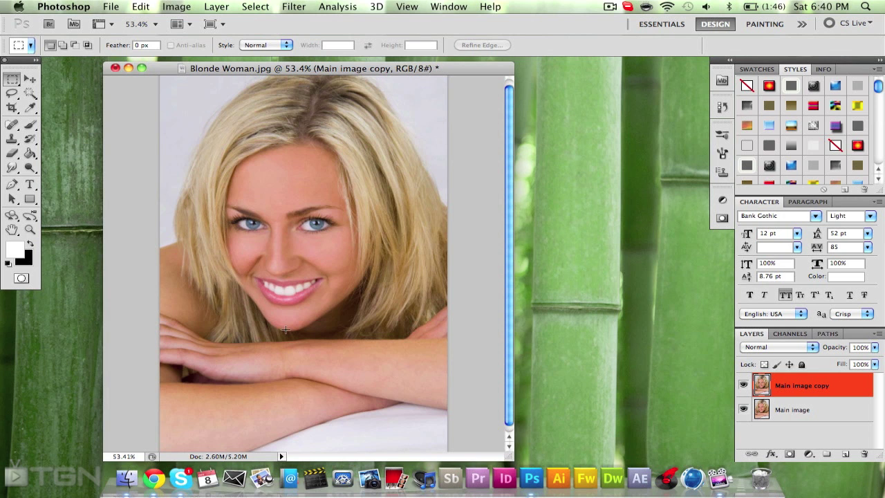
# - Apply Smart Sharpen to Main image copy: Amount 100%, Radius 1.5 px, Remove Gaussian Blur
pyautogui.scroll(-3, 282, 328)
pyautogui.scroll(3, 282, 327)
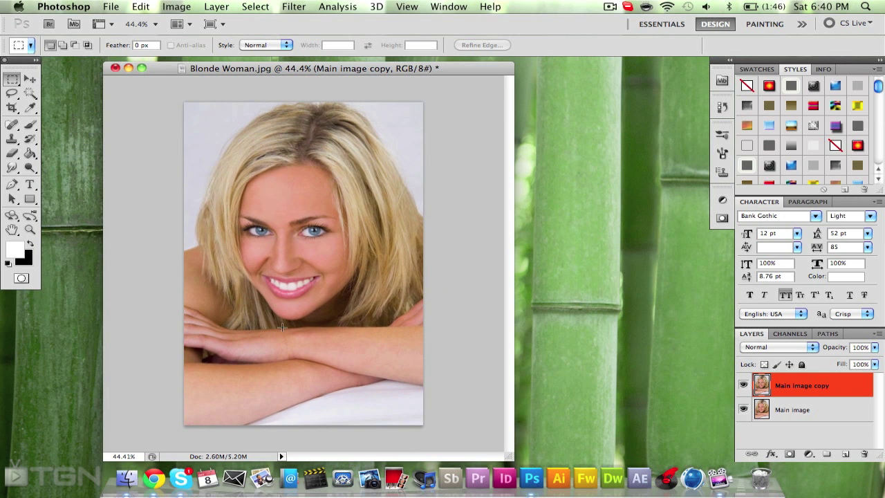
pyautogui.click(294, 6)
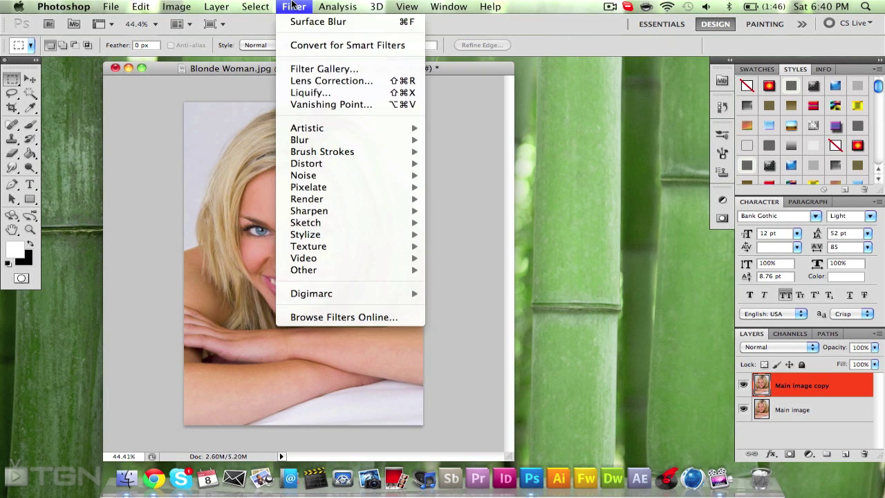
pyautogui.moveTo(349, 188)
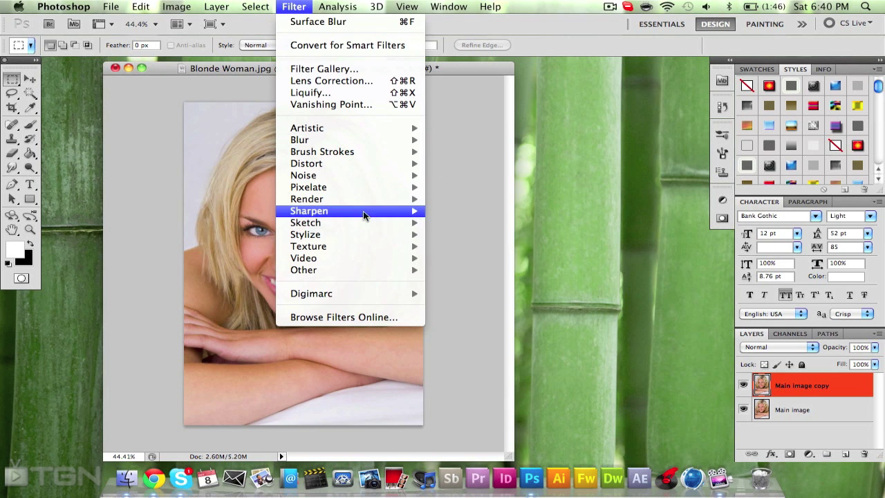
pyautogui.moveTo(365, 210)
pyautogui.click(477, 246)
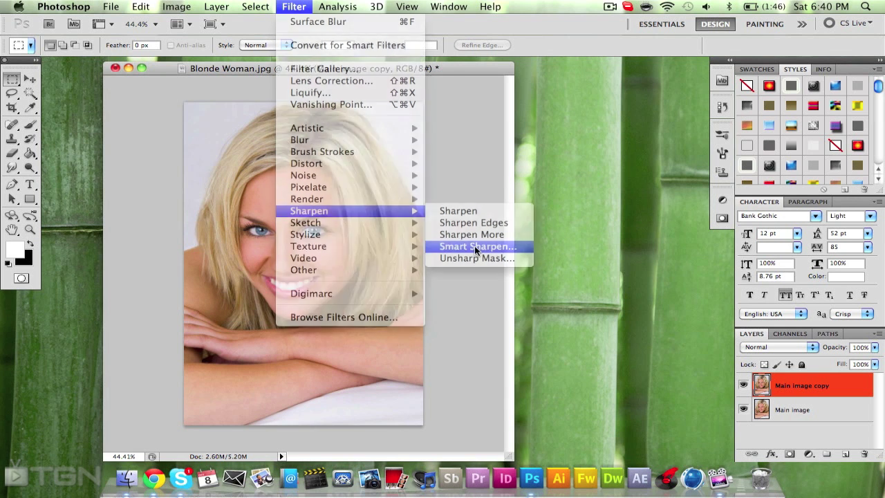
pyautogui.moveTo(679, 109); pyautogui.dragTo(635, 97)
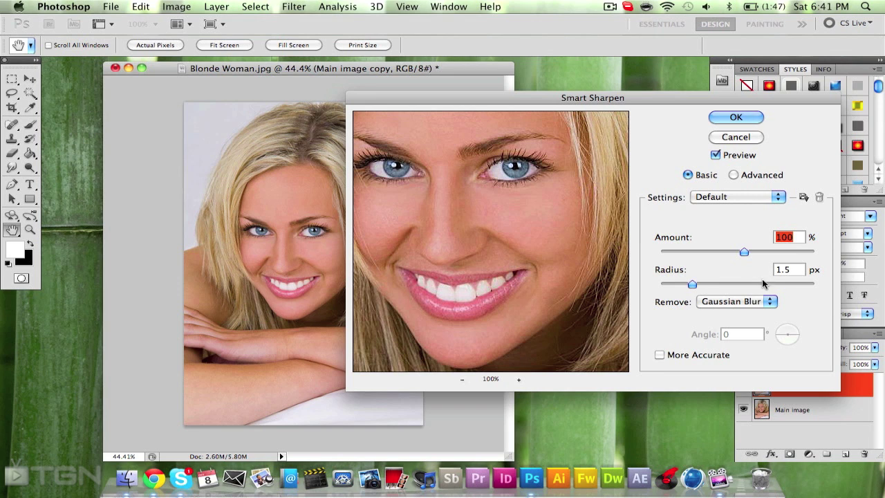
pyautogui.click(714, 304)
pyautogui.click(714, 303)
pyautogui.click(734, 118)
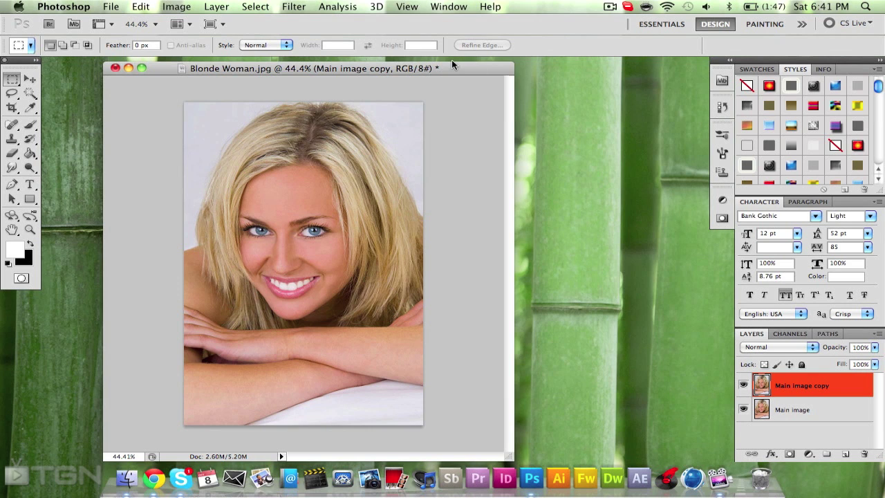
# - Apply Stylize > Diffuse in Anisotropic mode to Main image copy
pyautogui.click(296, 9)
pyautogui.moveTo(357, 239)
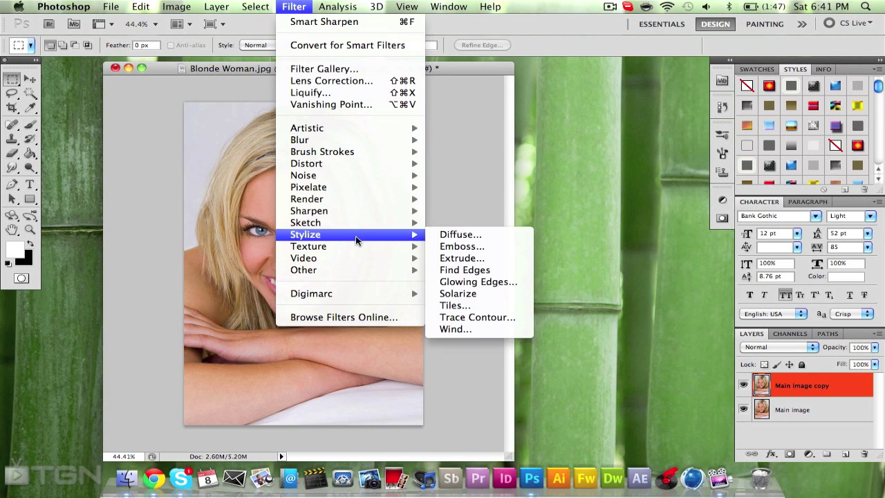
pyautogui.click(443, 234)
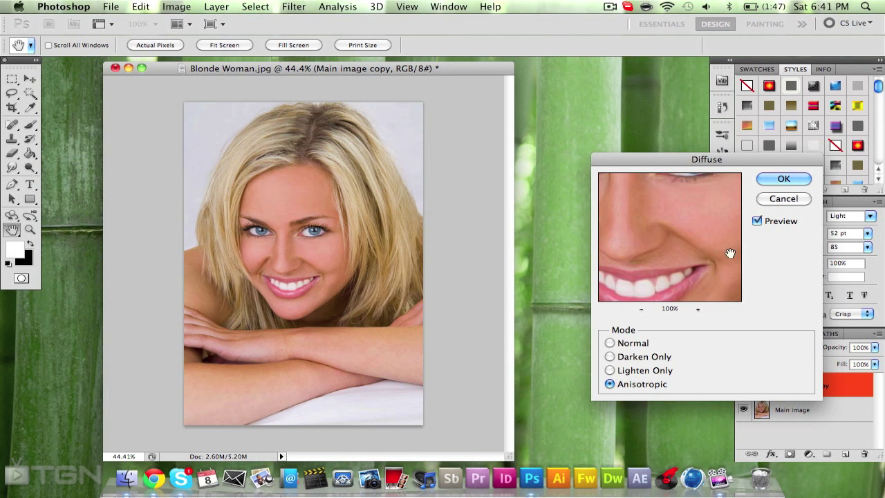
pyautogui.moveTo(651, 219); pyautogui.dragTo(676, 263)
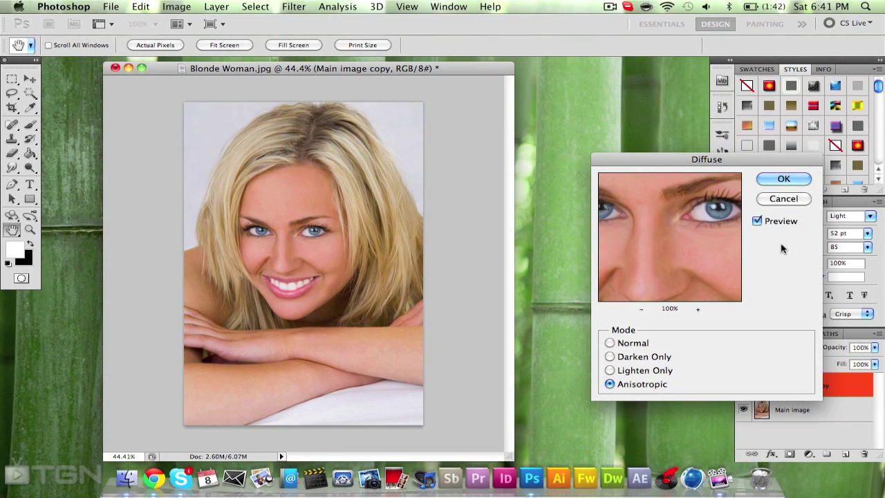
pyautogui.click(773, 180)
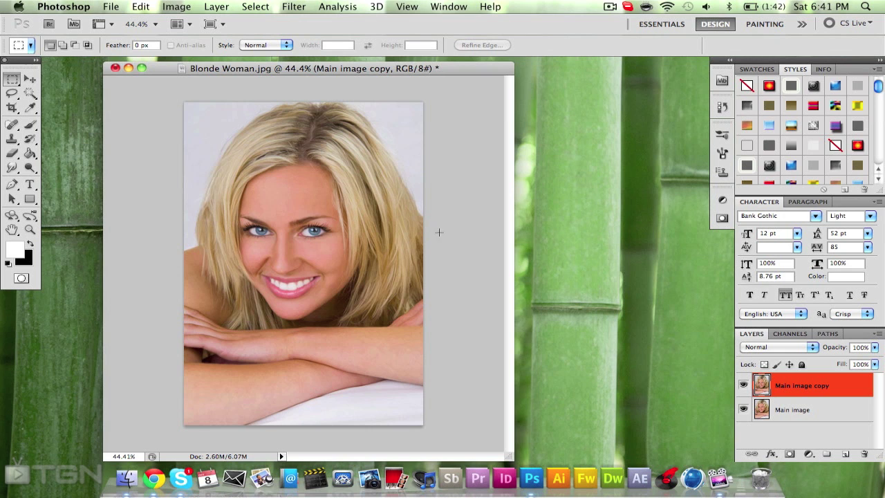
# - Apply Surface Blur with Radius 5 pixels and Threshold 15 levels to Main image copy
pyautogui.click(296, 5)
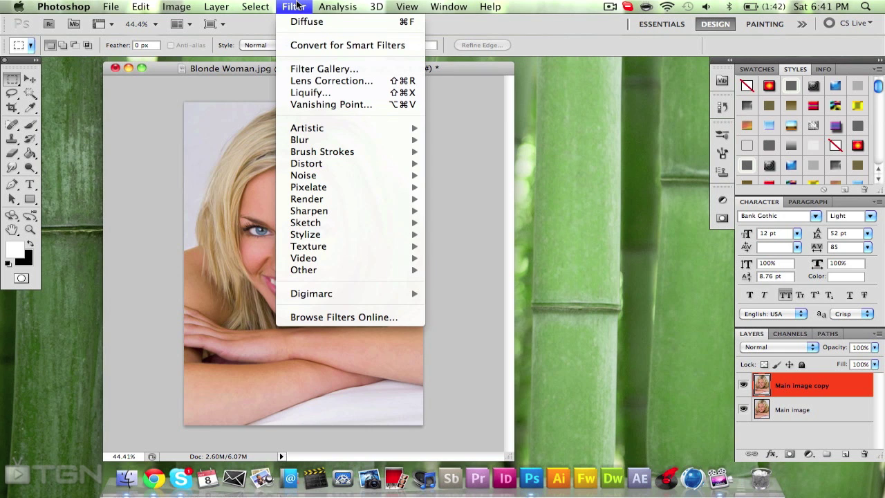
pyautogui.moveTo(357, 140)
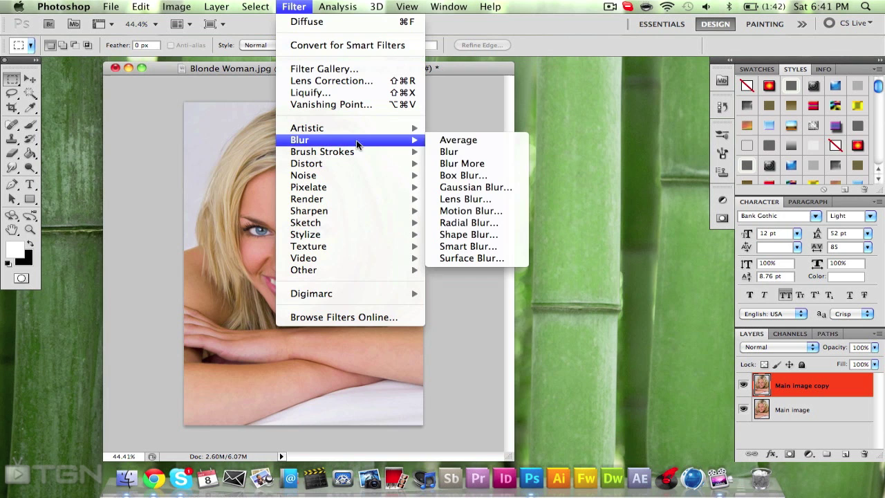
pyautogui.click(503, 258)
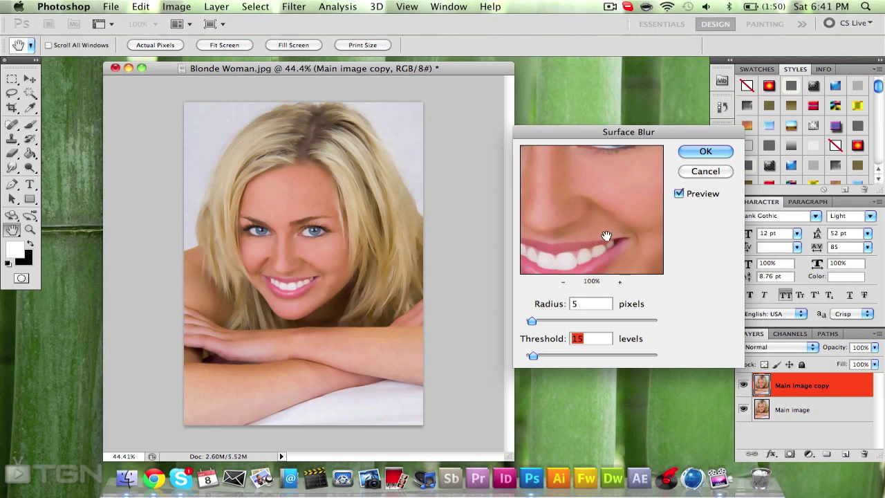
pyautogui.moveTo(606, 237); pyautogui.dragTo(607, 302)
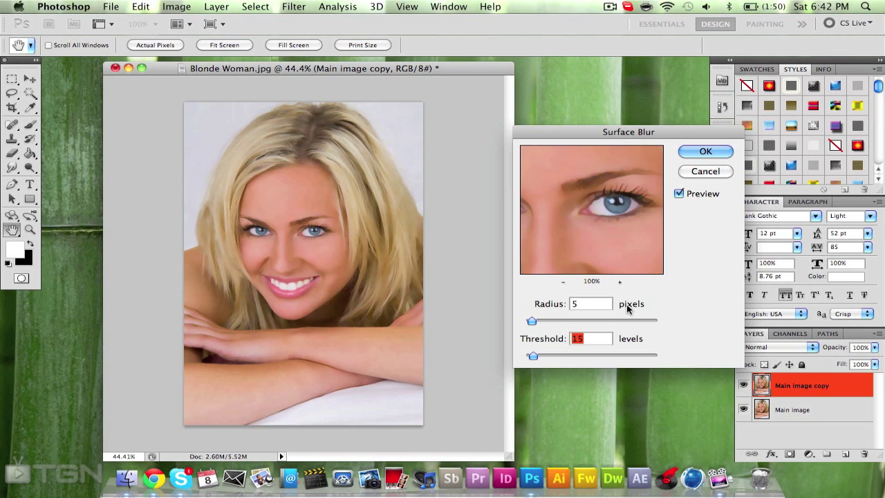
pyautogui.click(712, 151)
pyautogui.scroll(-4, 484, 178)
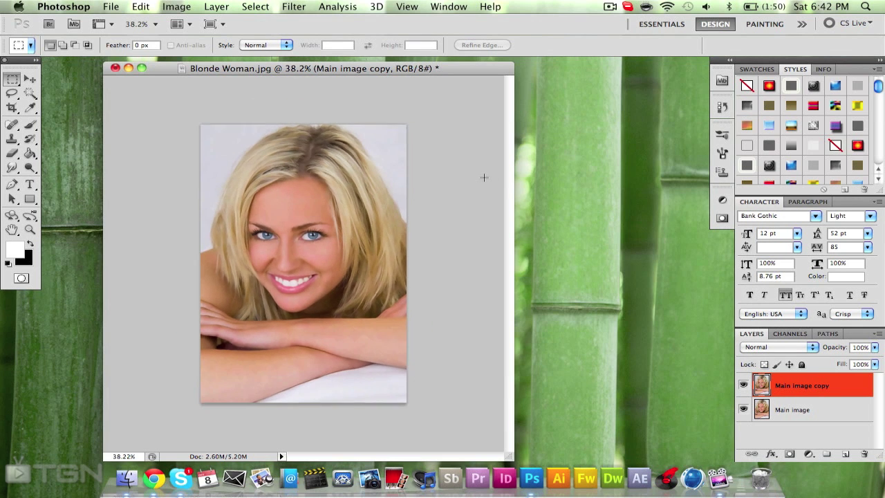
pyautogui.scroll(5, 484, 178)
pyautogui.scroll(-1, 484, 178)
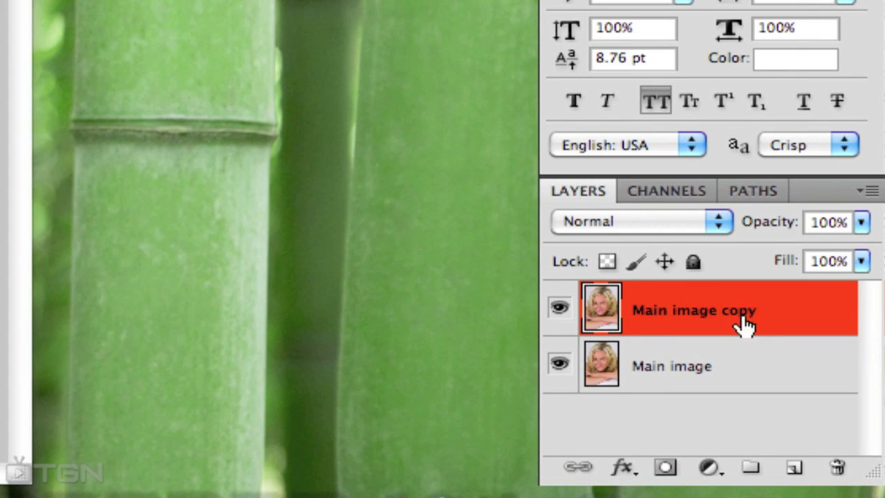
# - Add a Curves adjustment layer with RGB points 183→195 and 66→62 for an S-curve
pyautogui.click(707, 469)
pyautogui.click(712, 472)
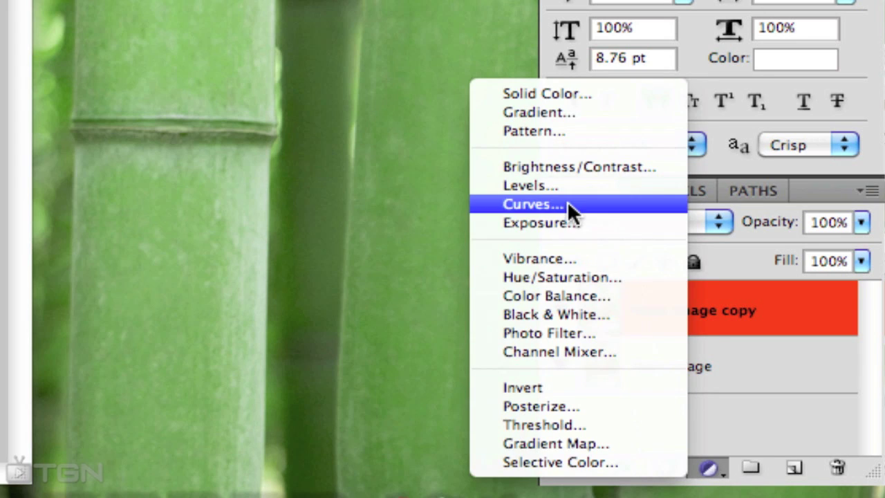
pyautogui.click(565, 202)
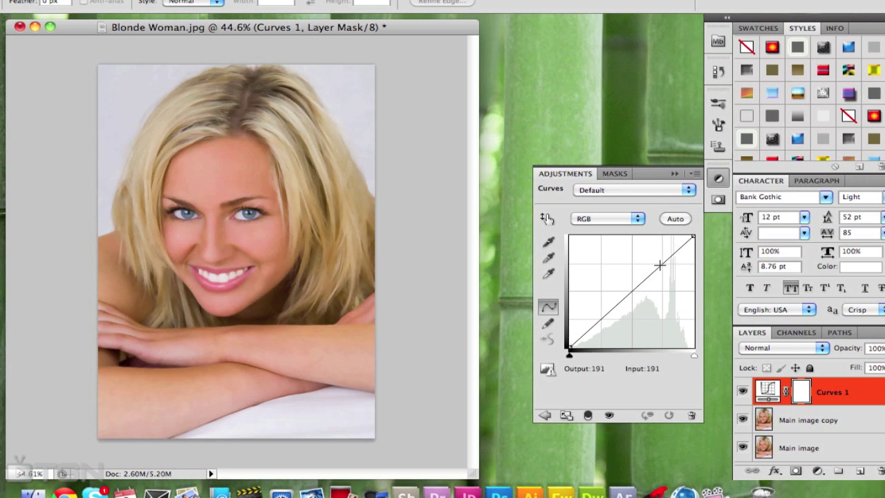
pyautogui.moveTo(661, 265); pyautogui.dragTo(658, 262)
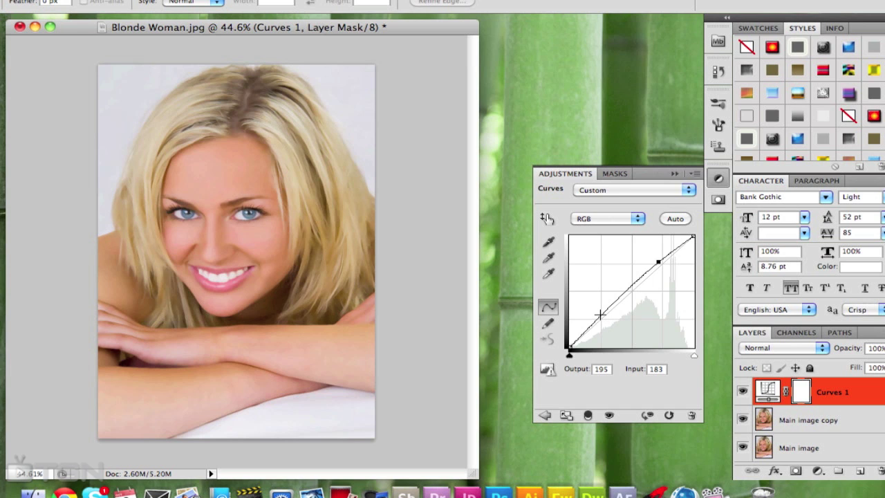
pyautogui.moveTo(599, 314); pyautogui.dragTo(601, 319)
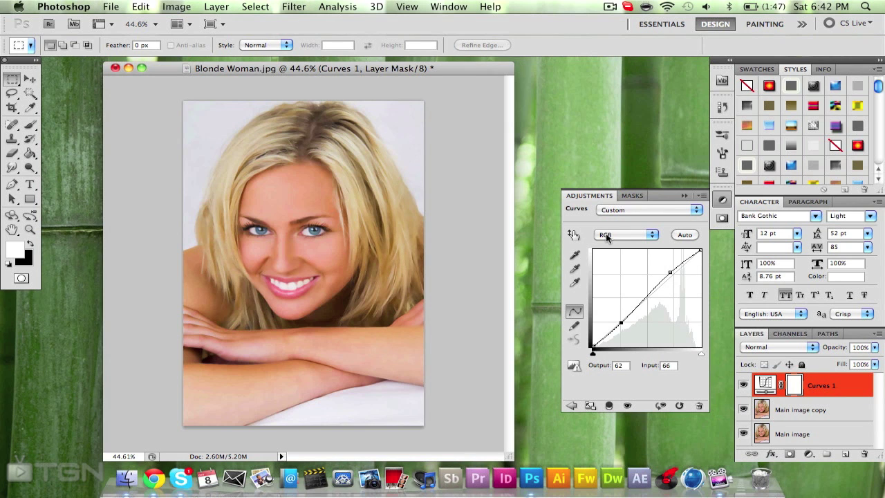
# - Bend the Curves 1 Red channel with two points, mapping input 59 to output 44
pyautogui.click(653, 237)
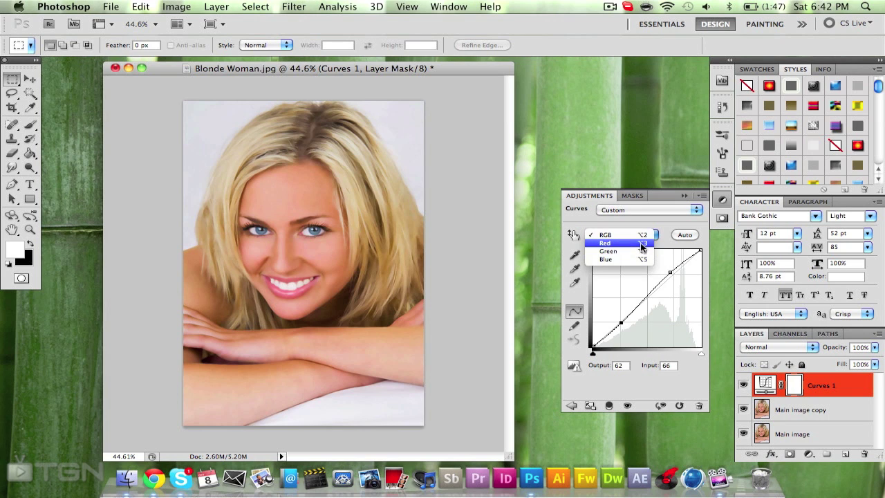
pyautogui.click(643, 248)
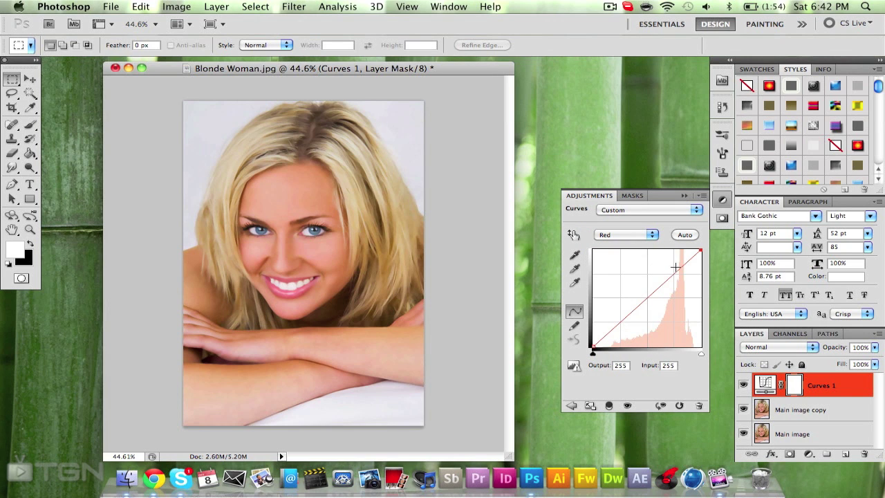
pyautogui.moveTo(671, 276); pyautogui.dragTo(670, 274)
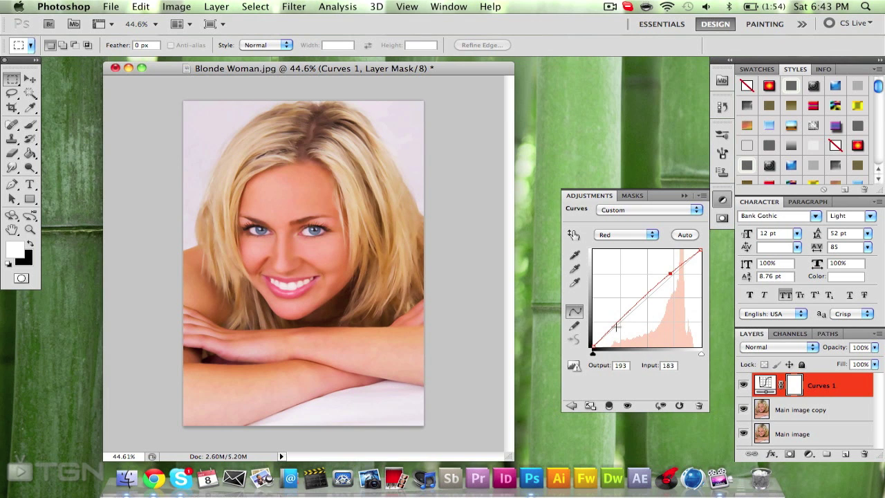
pyautogui.moveTo(615, 325); pyautogui.dragTo(618, 330)
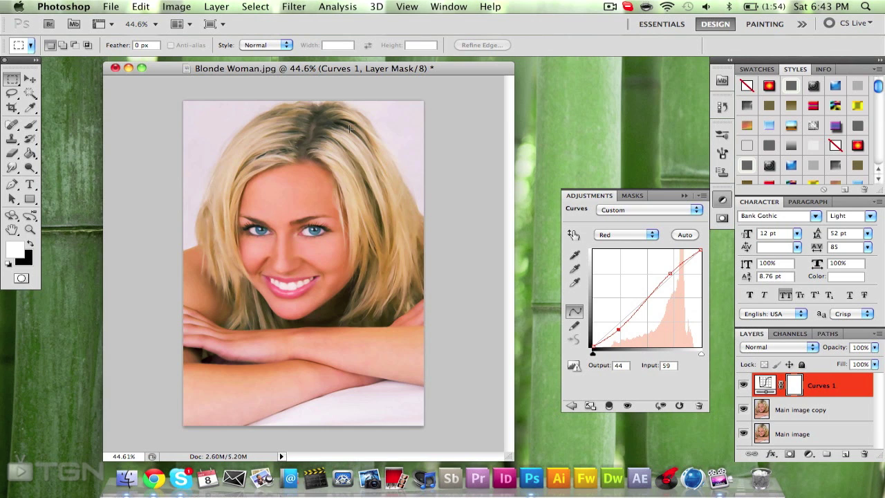
pyautogui.click(685, 196)
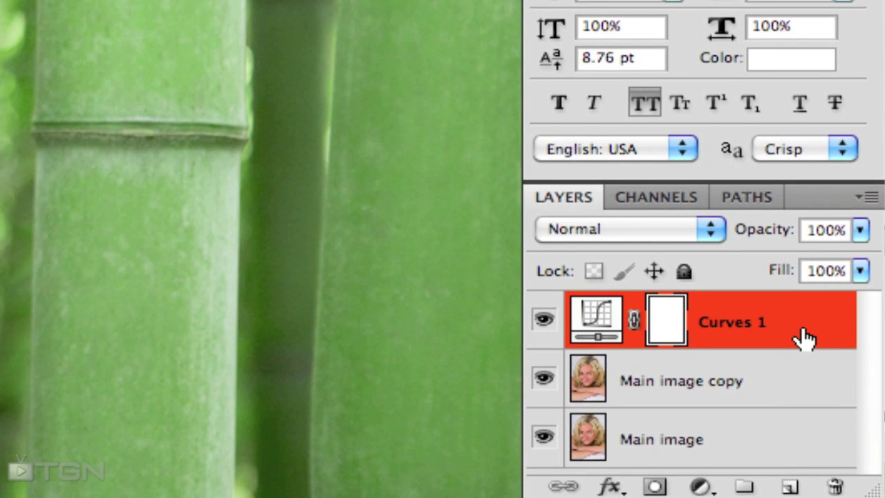
# - Select Curves 1 and Main image copy together and merge them into one layer
pyautogui.keyDown('shift'); pyautogui.click(749, 385); pyautogui.keyUp('shift')
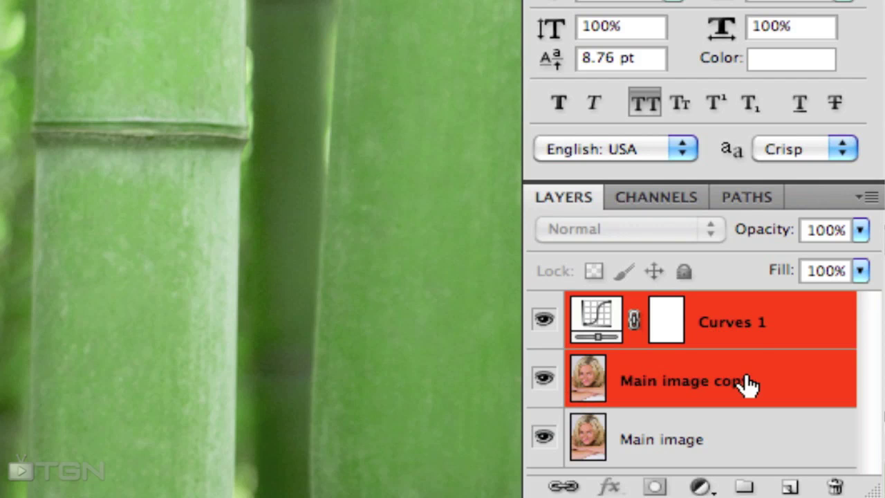
pyautogui.rightClick(733, 343)
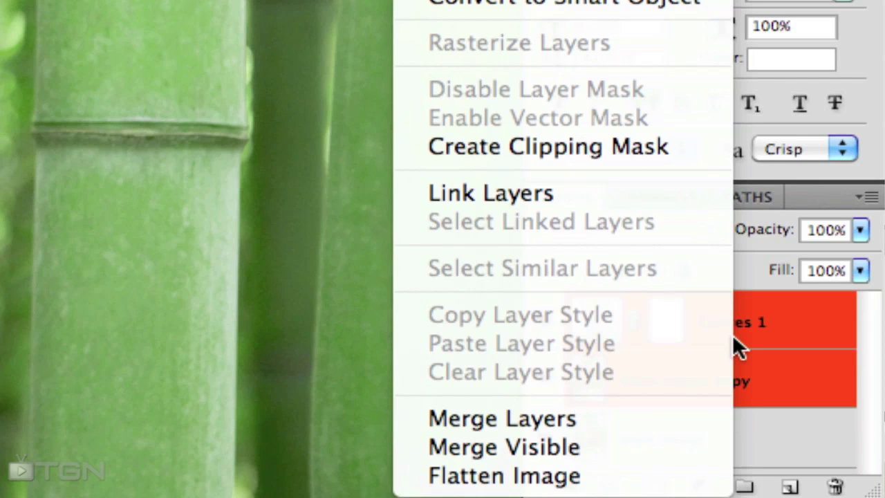
pyautogui.click(584, 417)
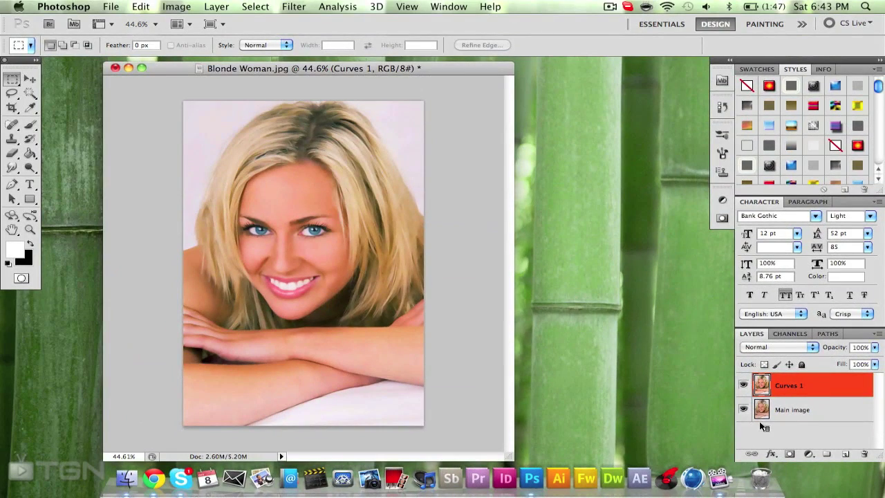
# - Toggle Curves 1 visibility to compare before and after, leaving it hidden
pyautogui.click(744, 386)
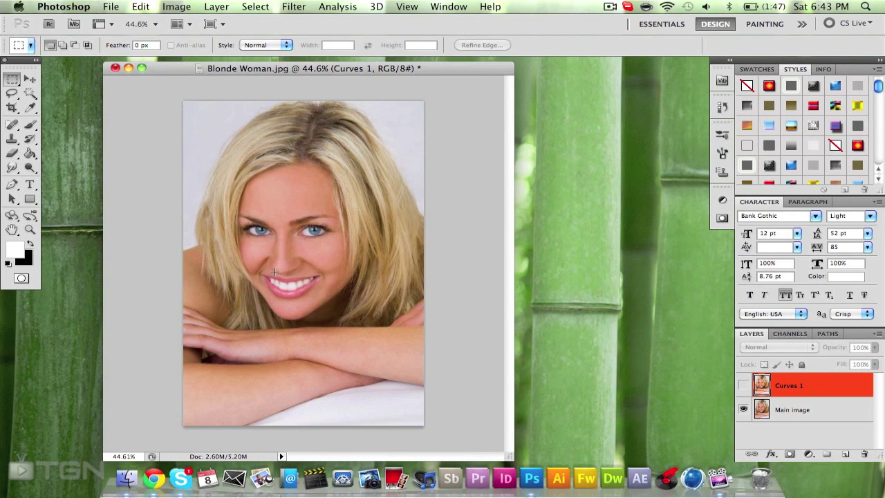
pyautogui.scroll(3, 275, 272)
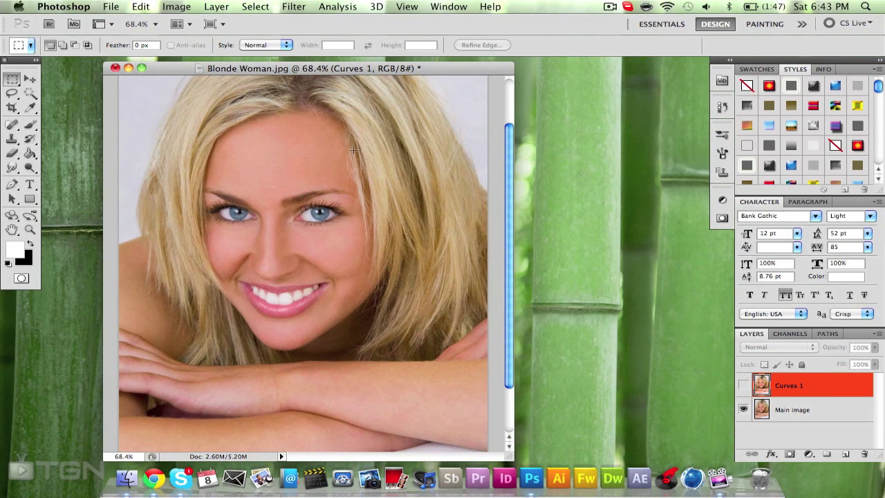
pyautogui.click(743, 386)
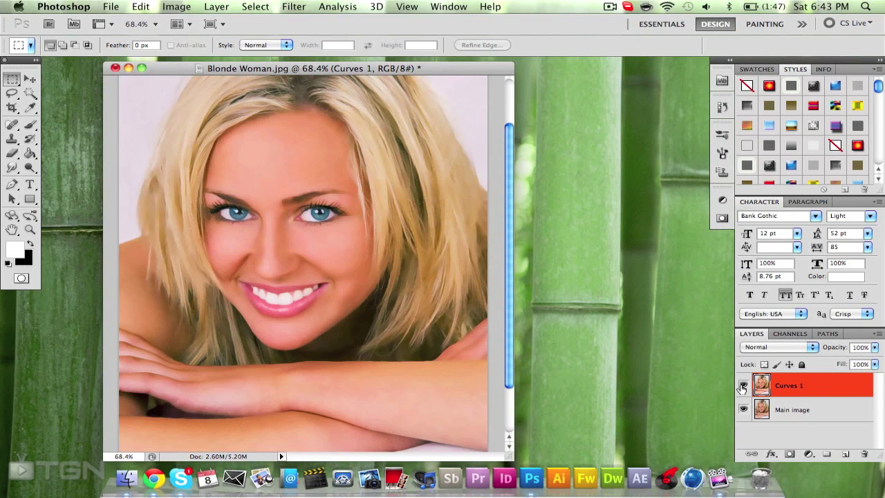
pyautogui.scroll(-3, 453, 295)
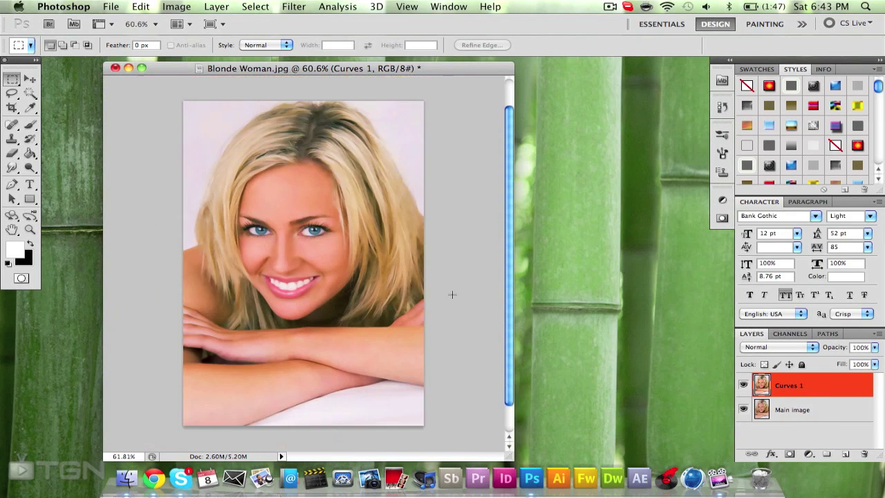
pyautogui.scroll(1, 452, 294)
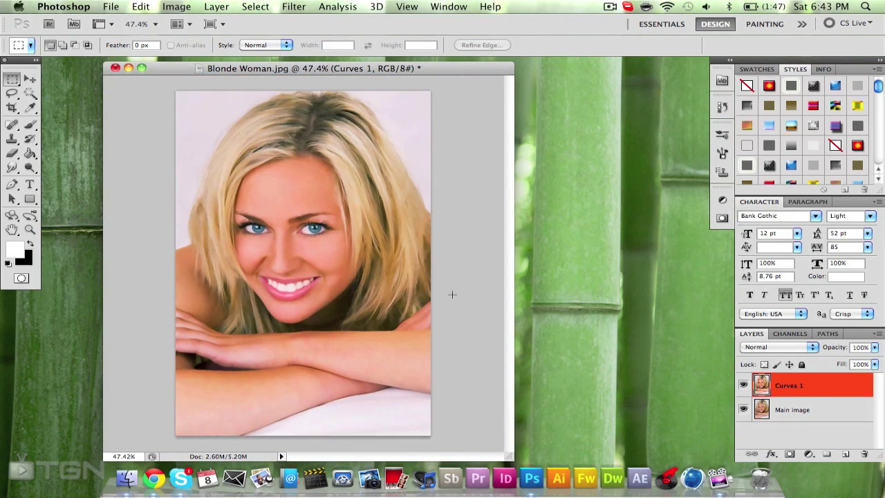
pyautogui.click(743, 386)
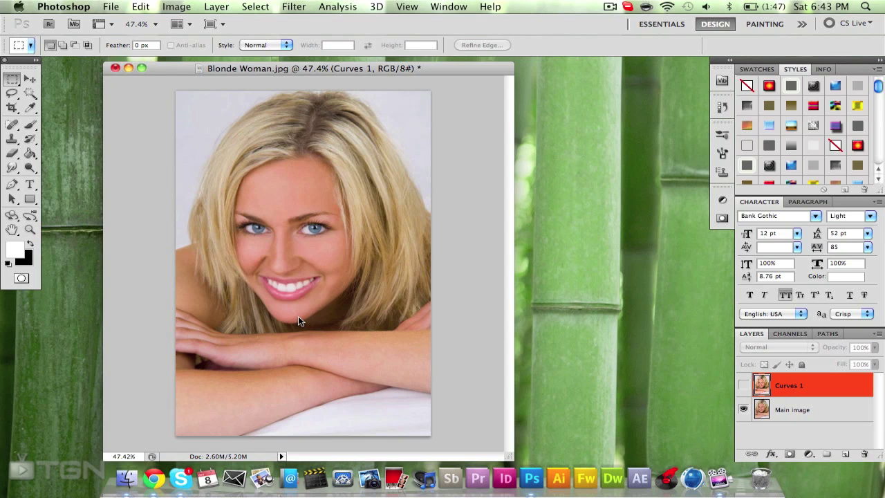
# - Export the portrait with Save for Web as BW.png to the Desktop
pyautogui.press('super+alt+shift+s')
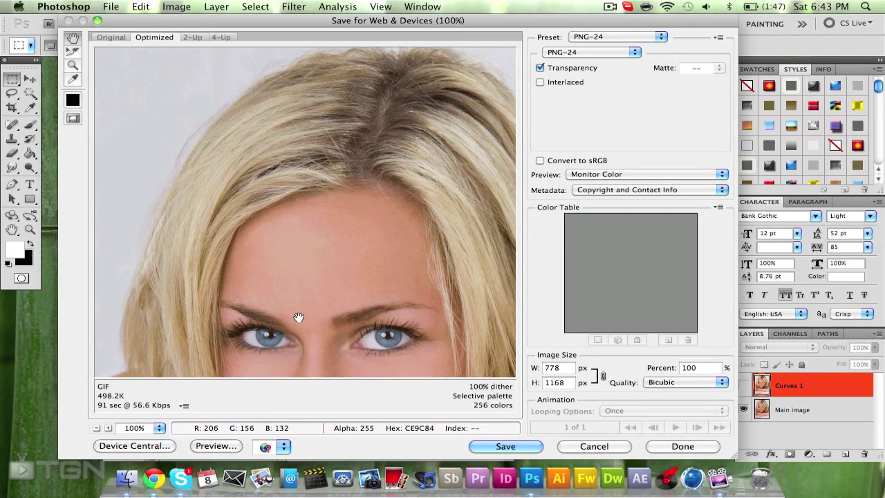
pyautogui.press('Return')
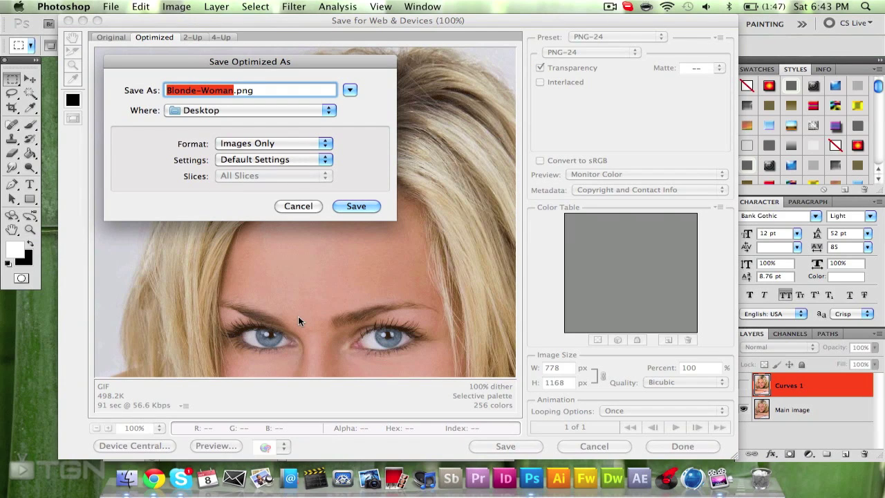
pyautogui.write('BW')
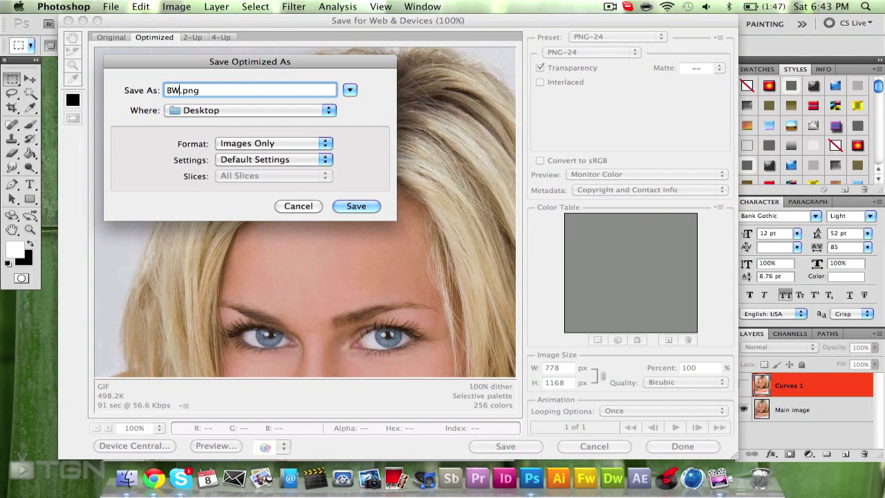
pyautogui.click(367, 205)
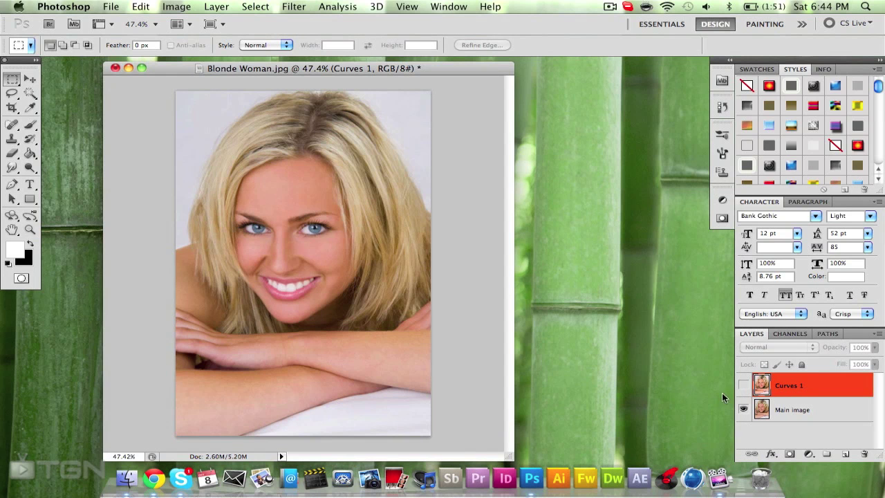
# - Show Curves 1 again and export a second PNG named 'BW 2'
pyautogui.click(744, 385)
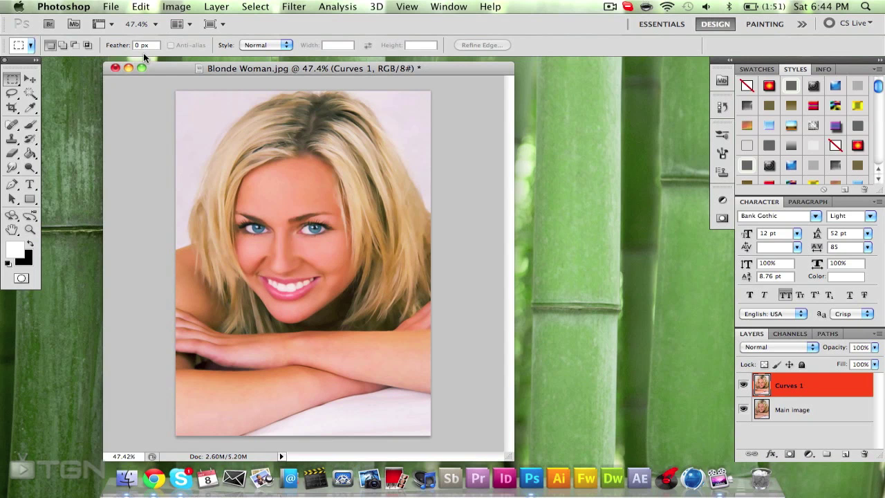
pyautogui.press('super+alt+shift+s')
pyautogui.press('Return')
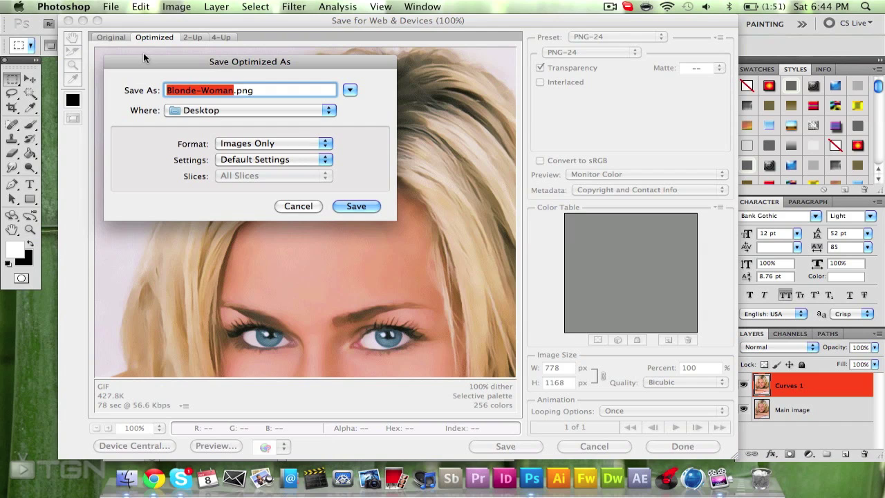
pyautogui.press('BackSpace')
pyautogui.write('BW 2')
pyautogui.press('Return')
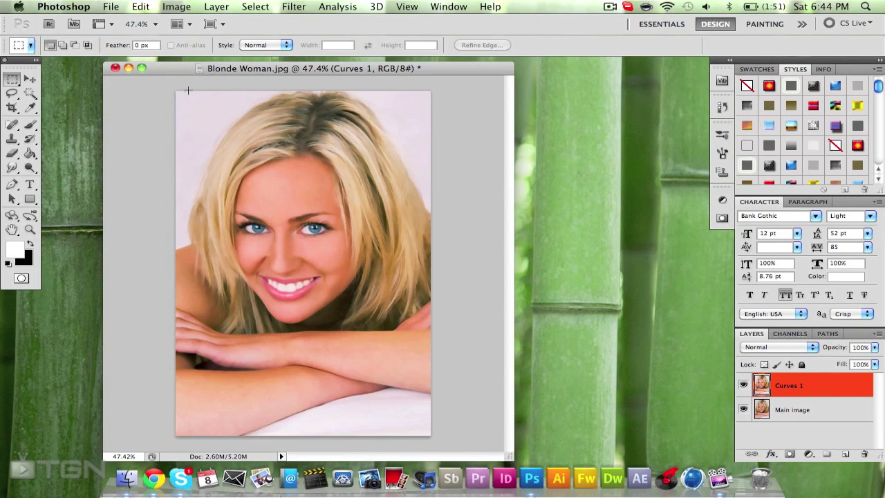
# - Hide Photoshop and select both BW.png and BW-2.png on the desktop
pyautogui.click(129, 68)
pyautogui.click(148, 118)
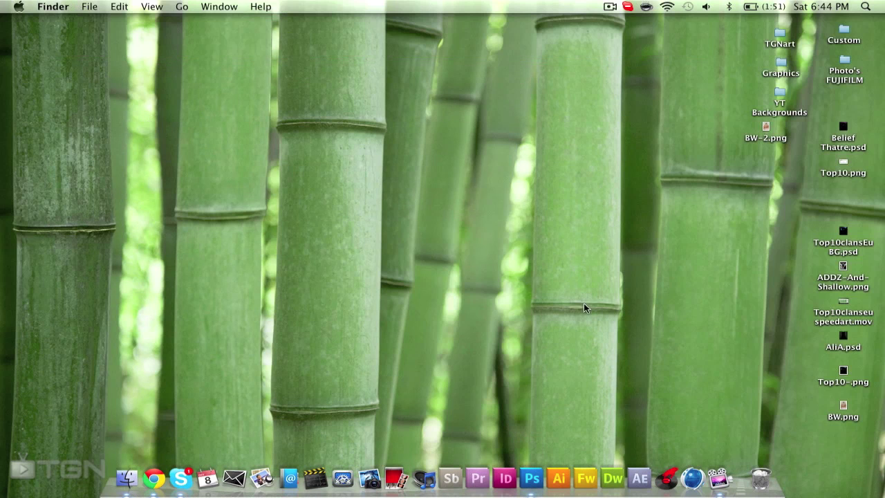
pyautogui.click(843, 416)
pyautogui.click(761, 135)
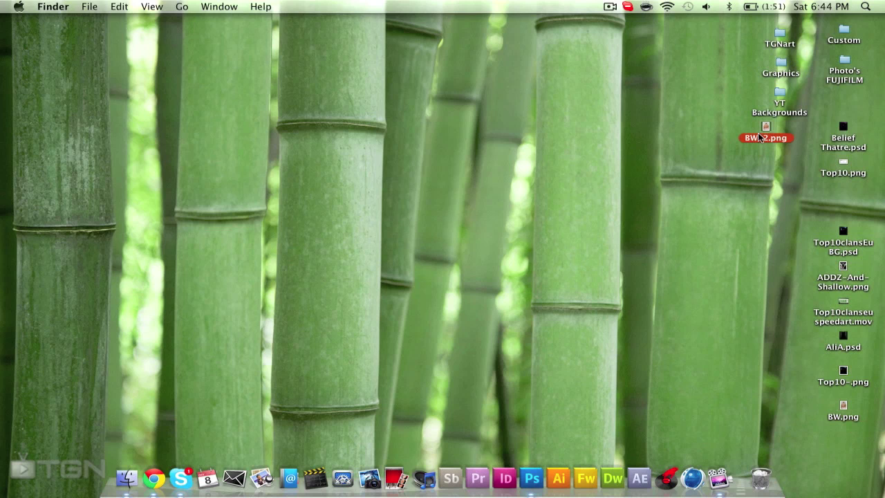
pyautogui.keyDown('shift'); pyautogui.click(844, 417); pyautogui.keyUp('shift')
# - Preview the two exports in Quick Look full screen, then exit and close the preview
pyautogui.press('space')
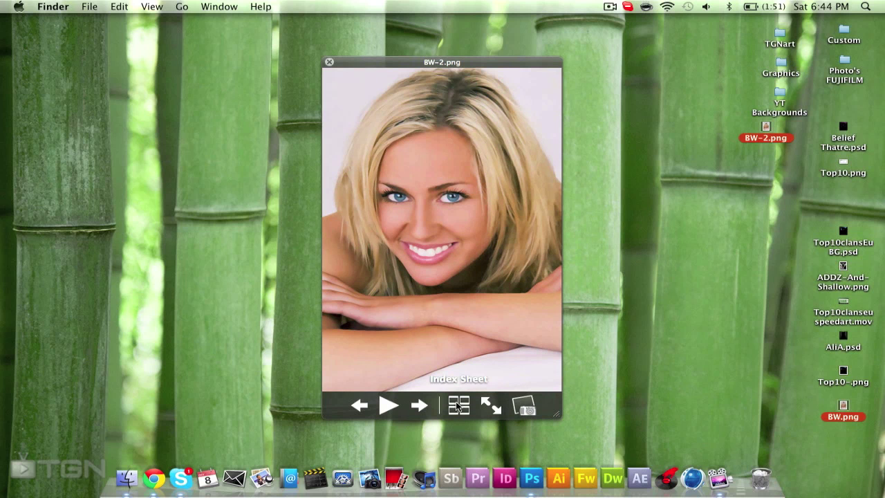
pyautogui.click(491, 406)
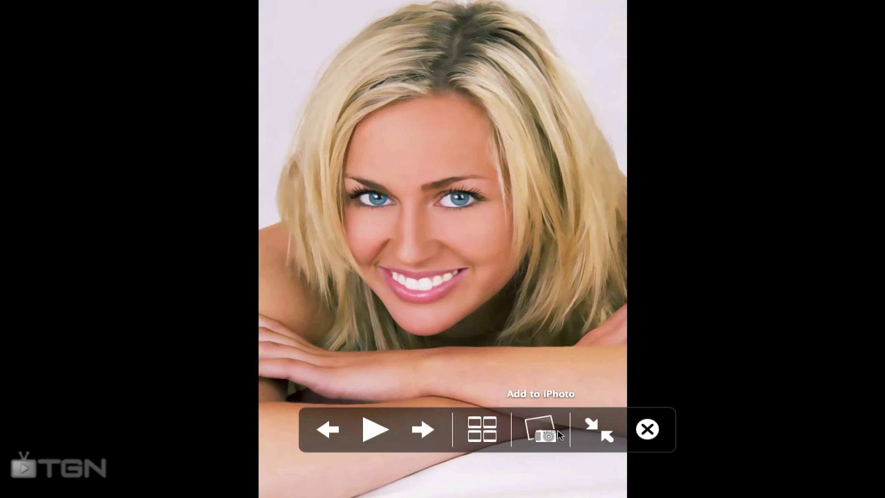
pyautogui.click(600, 427)
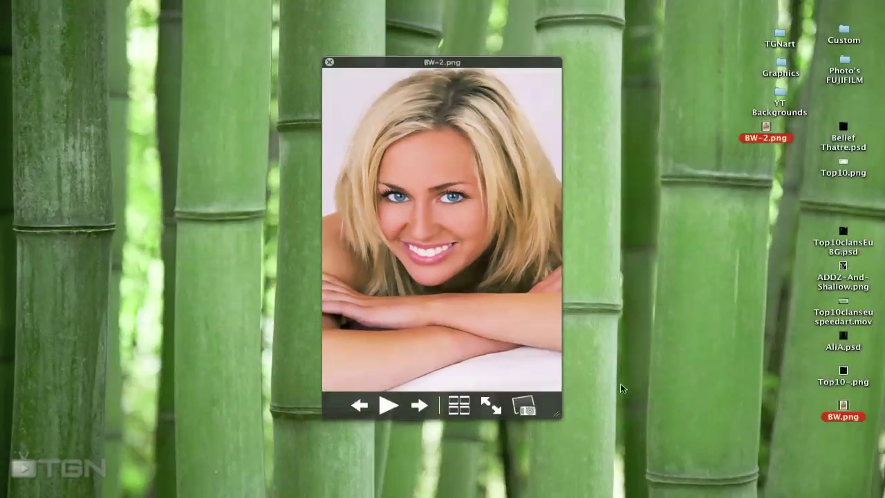
pyautogui.click(329, 63)
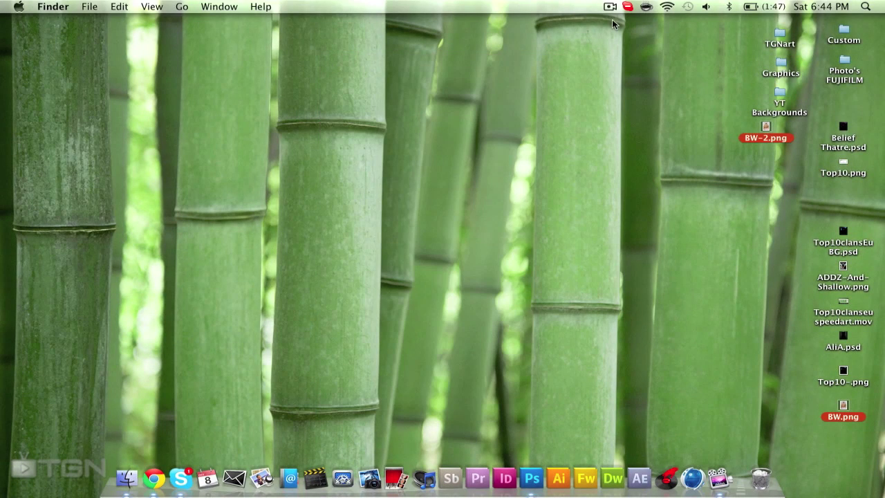